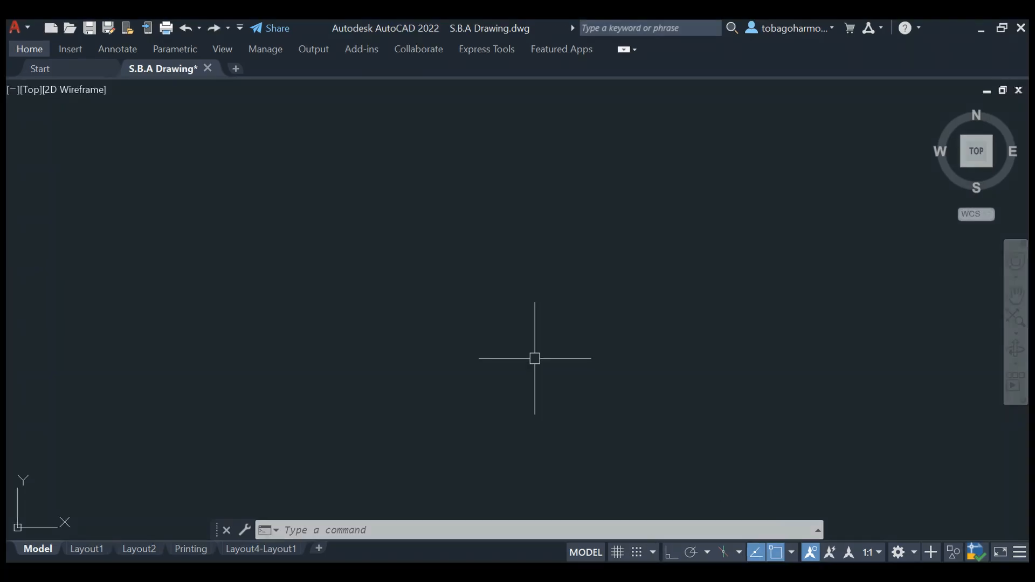
Draw a single line 500 long at 30° to the horizontal in the empty drawing
key("Return")
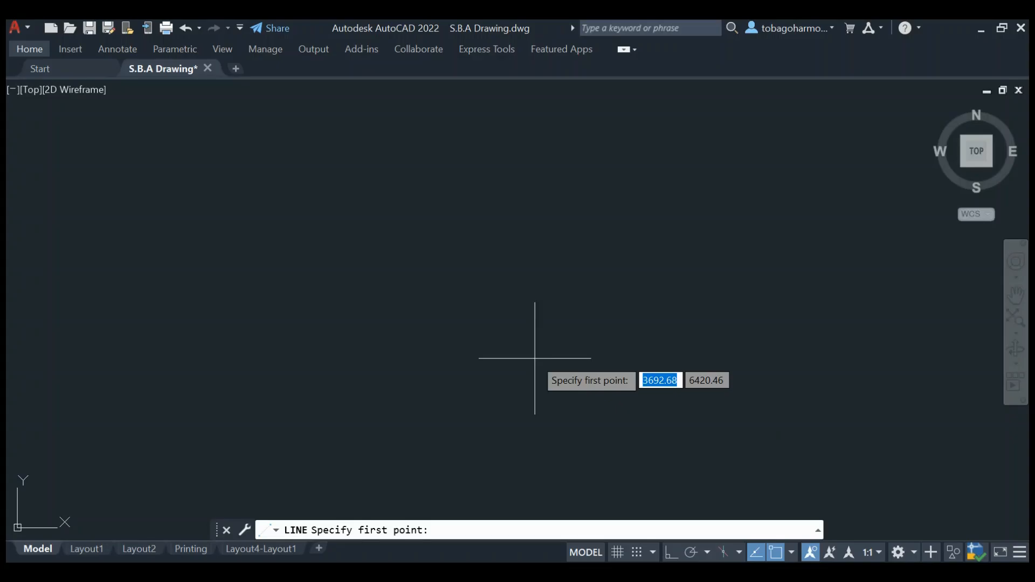
left_click(361, 354)
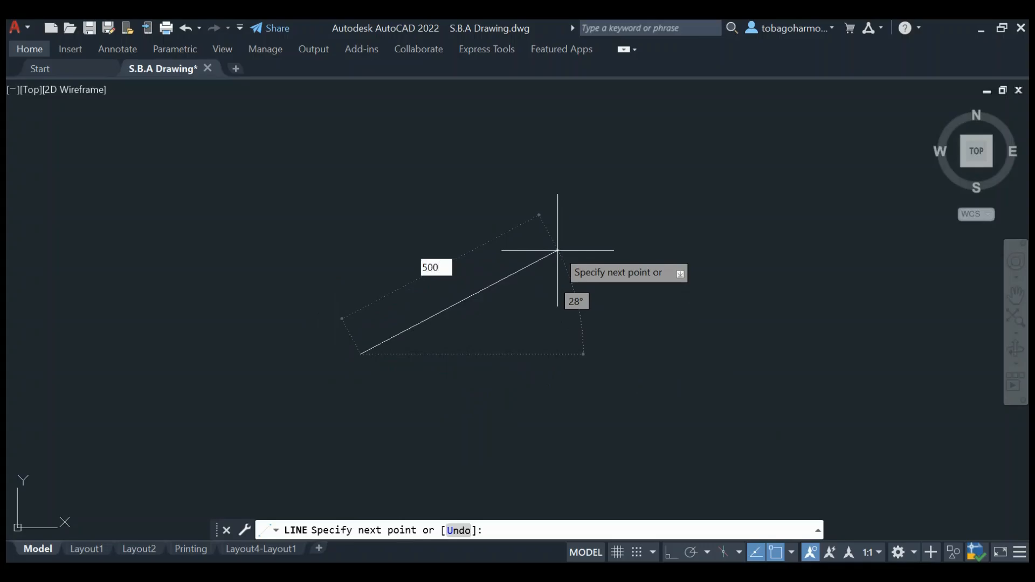
type("500")
key("Tab")
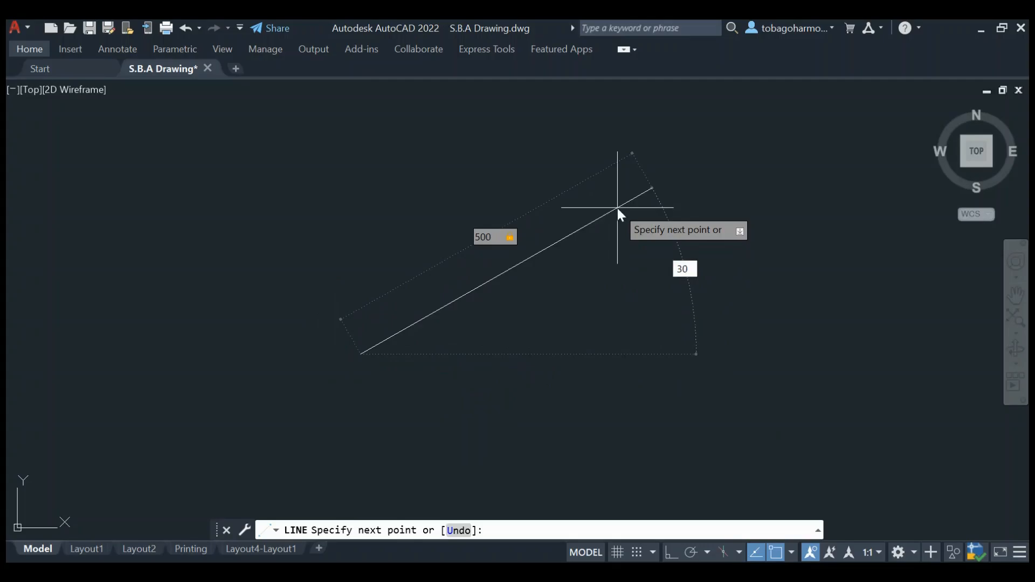
key("Return")
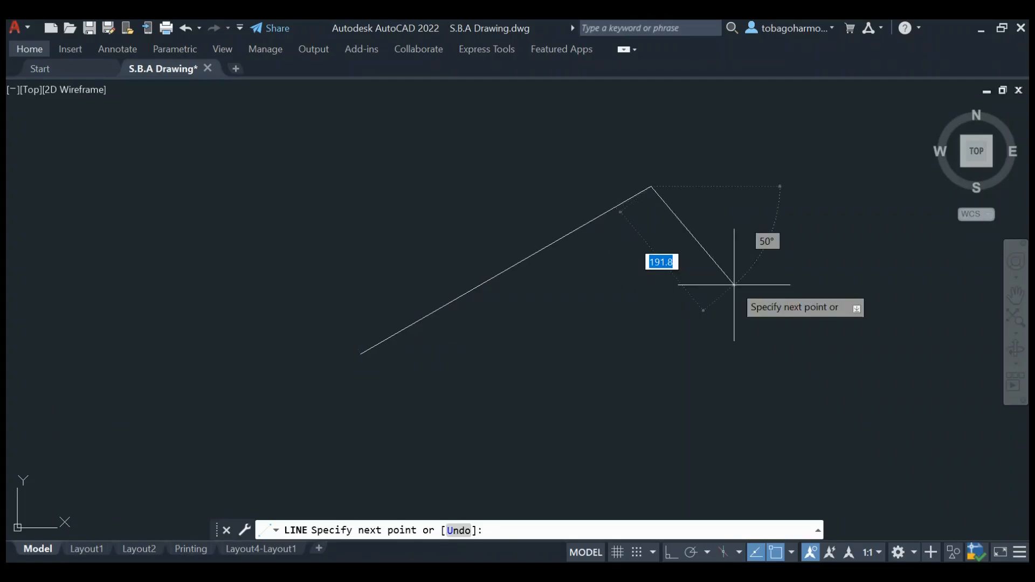
key("Escape")
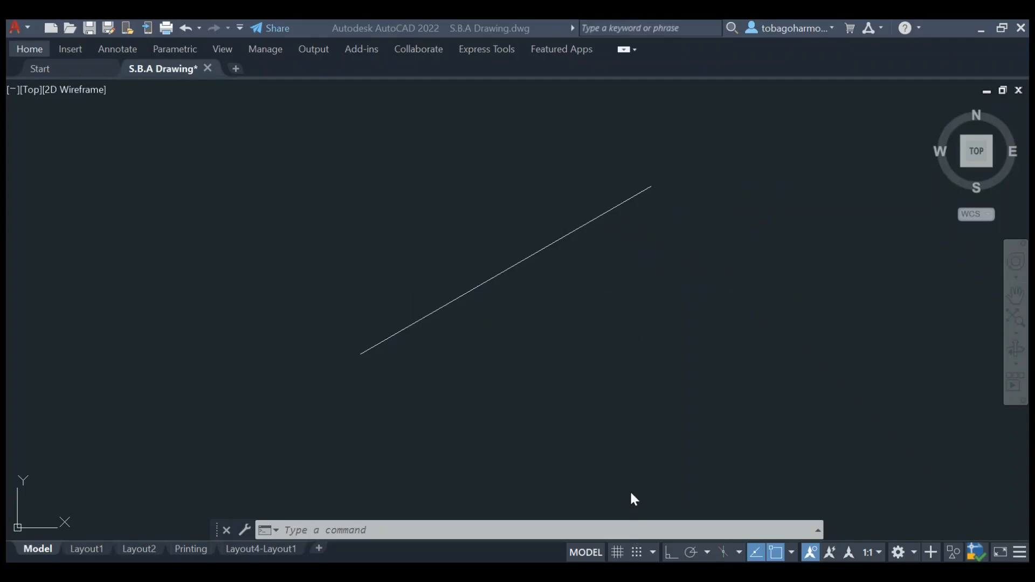
left_click(930, 329)
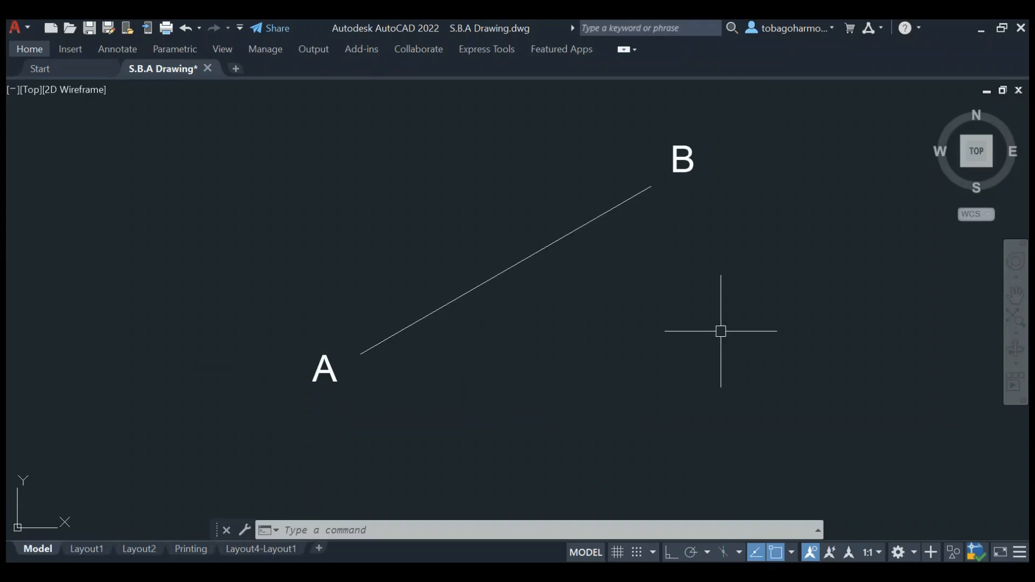
Draw a circle centred on the midpoint of line AB and passing through endpoint B
type("CIRCLE")
key("Return")
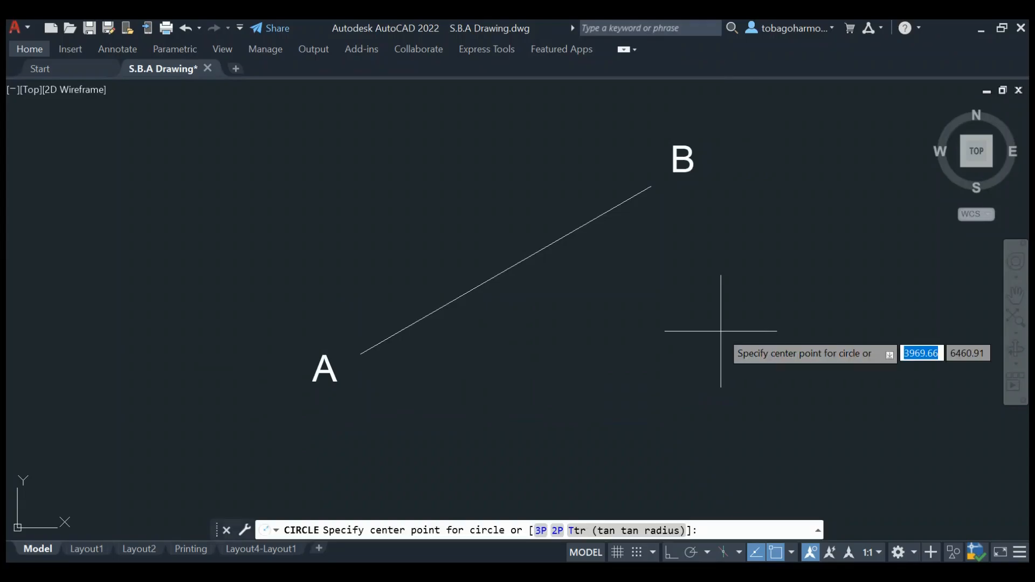
left_click(505, 270)
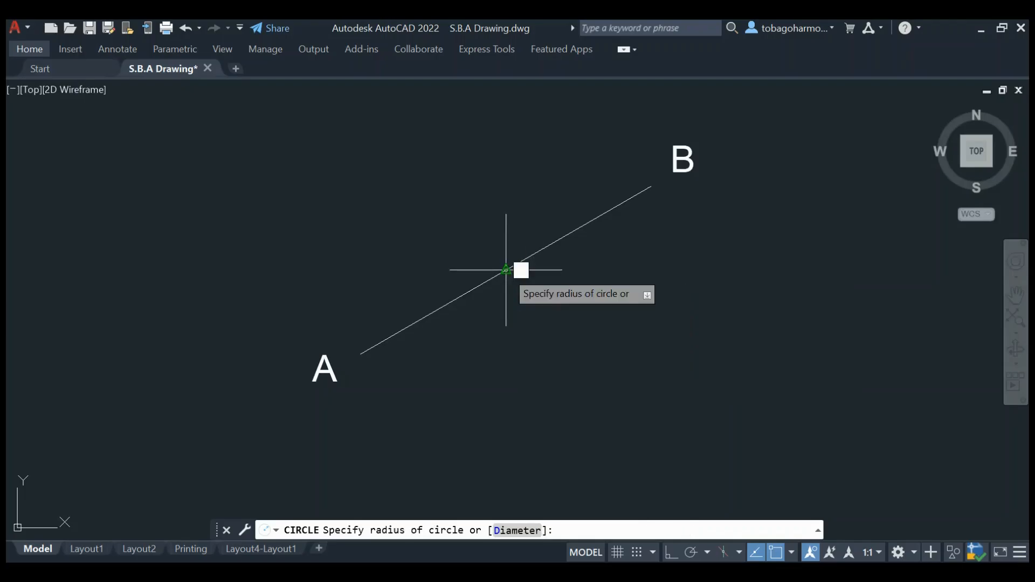
left_click(651, 187)
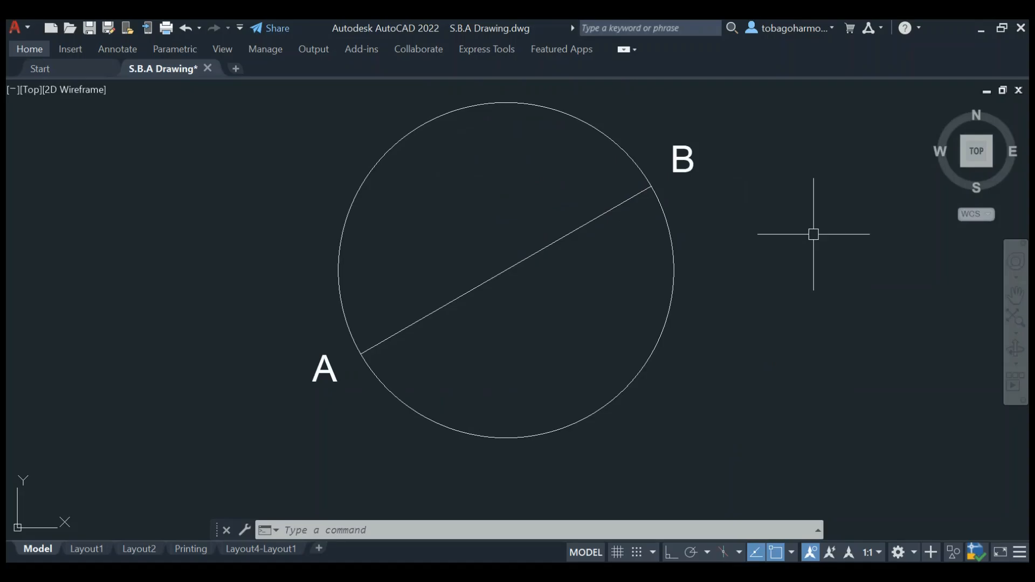
left_click(921, 341)
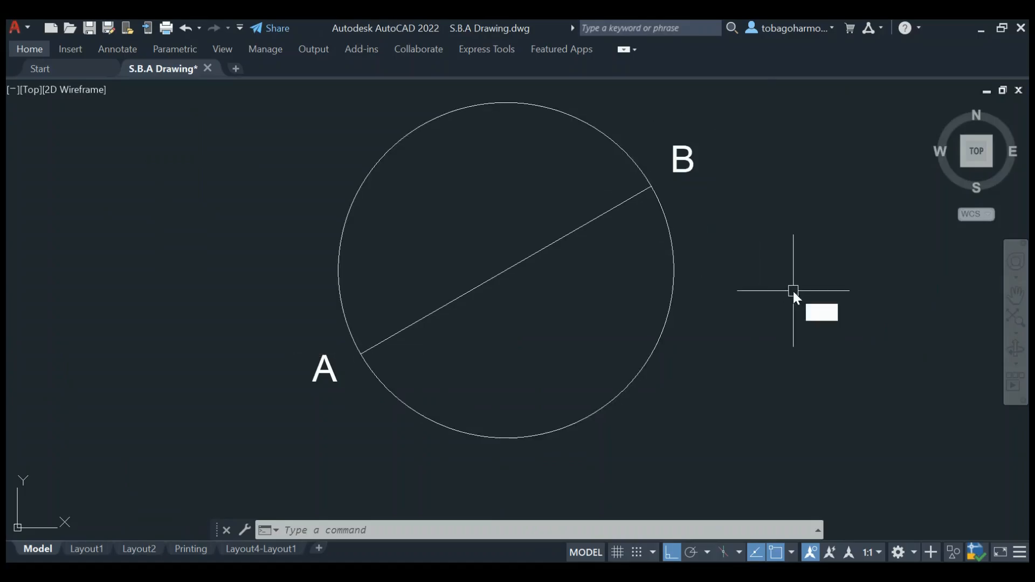
With ortho off, draw an arc of radius 250 centred on A, crossing the circle directly above A
key("Return")
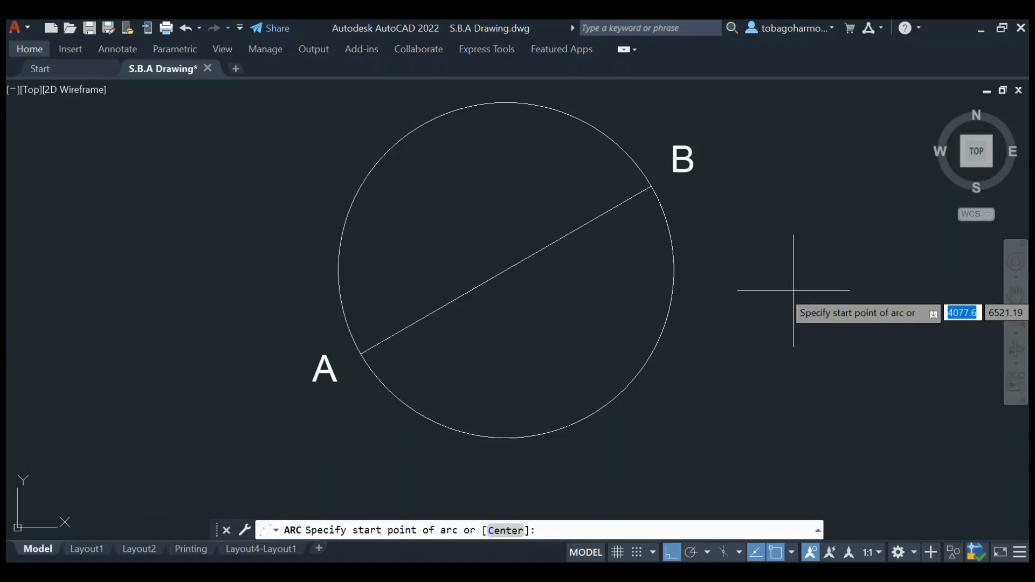
type("C")
key("Return")
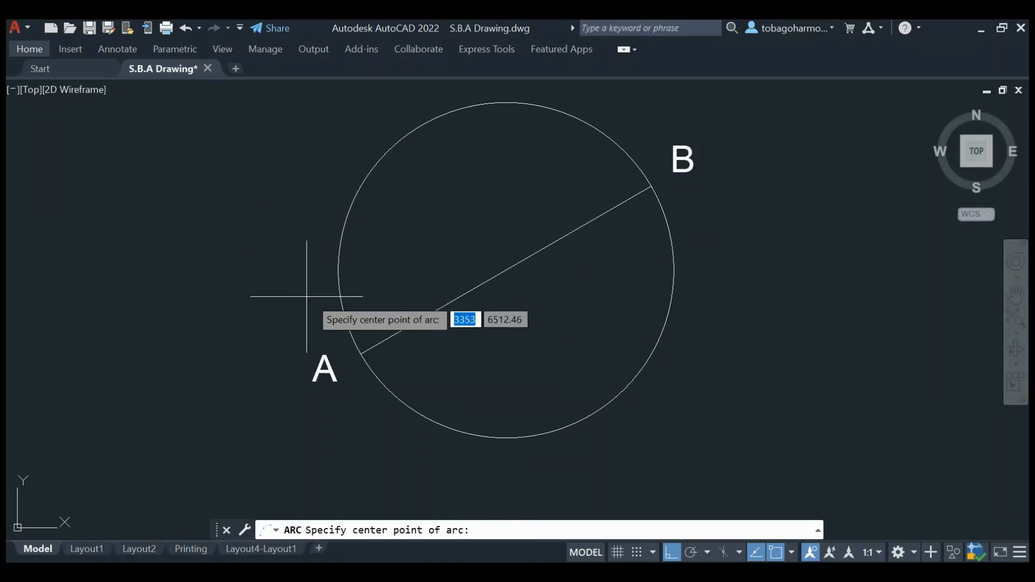
left_click(361, 354)
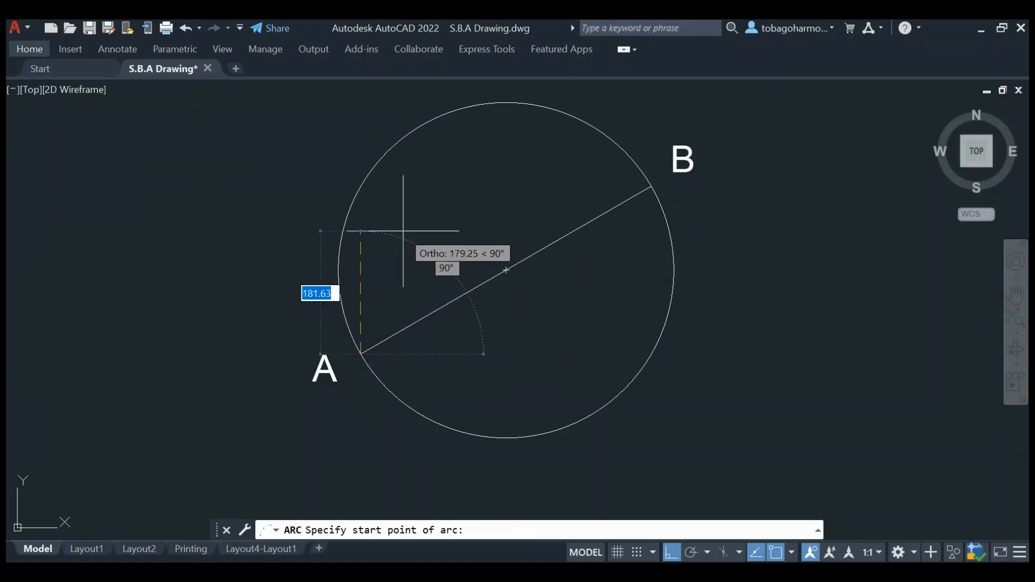
left_click(671, 552)
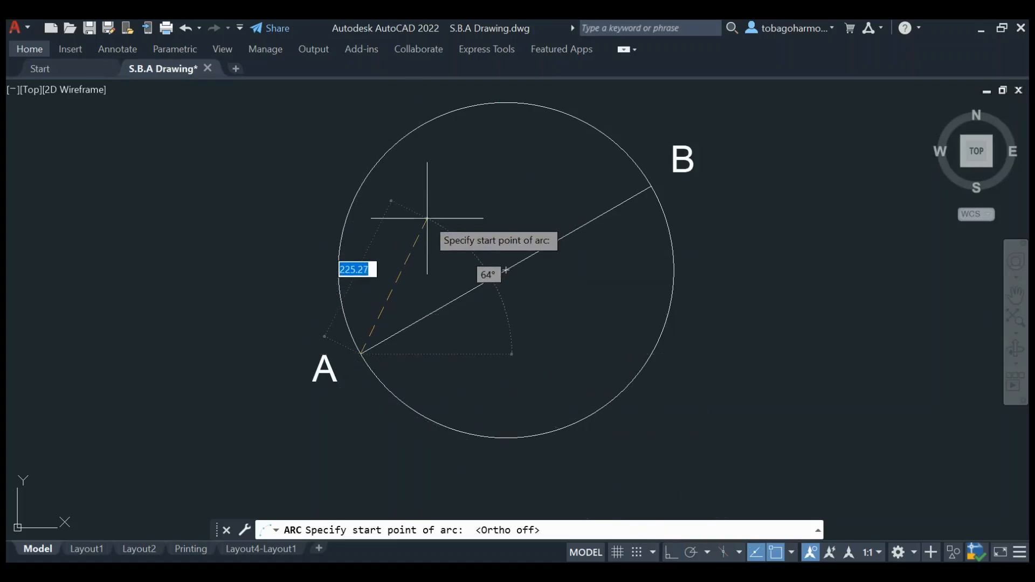
type("250")
key("Return")
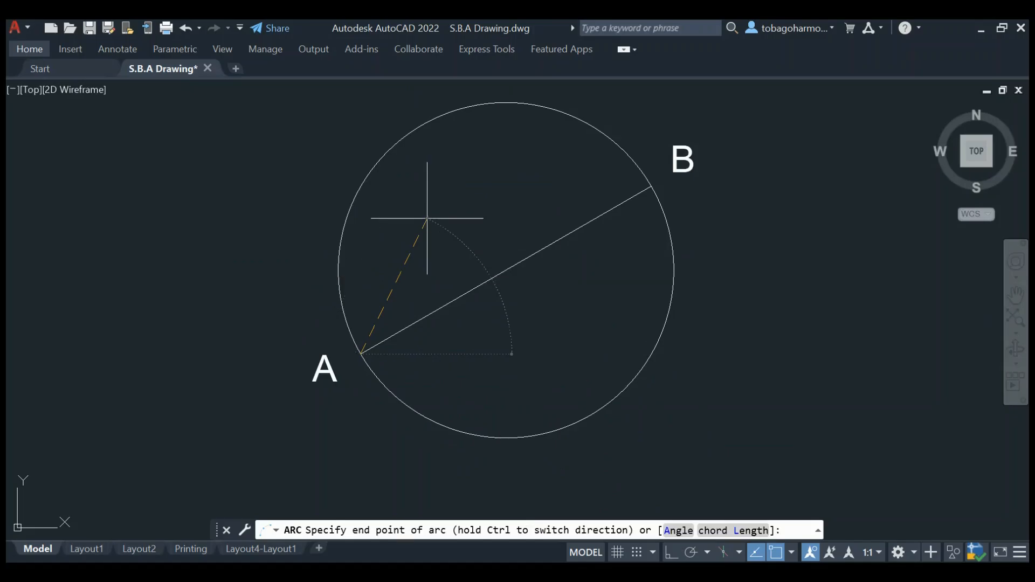
left_click(311, 232)
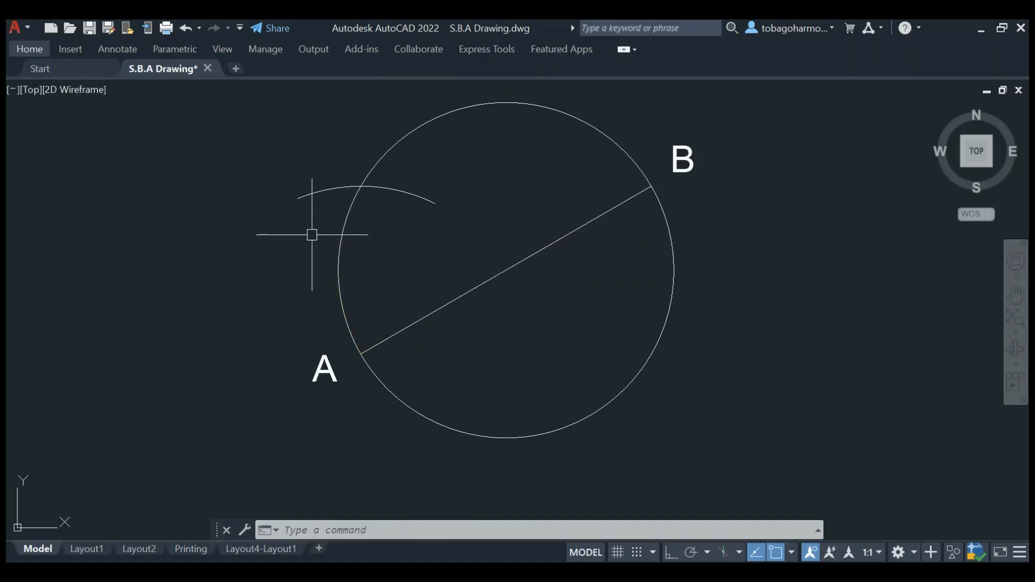
Draw an arc of radius 250 centred on B, crossing the circle directly below B
key("space")
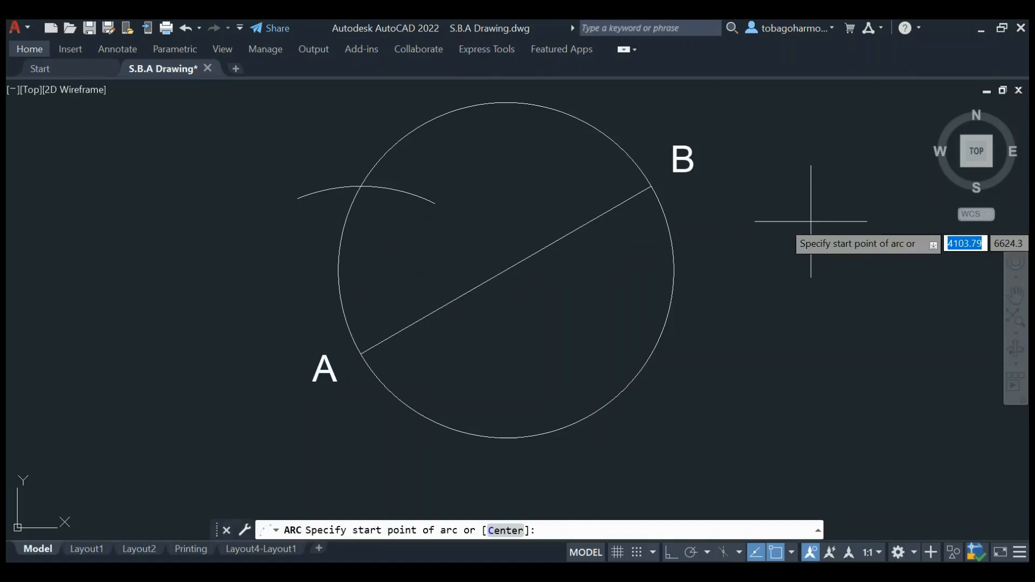
type("c")
key("Return")
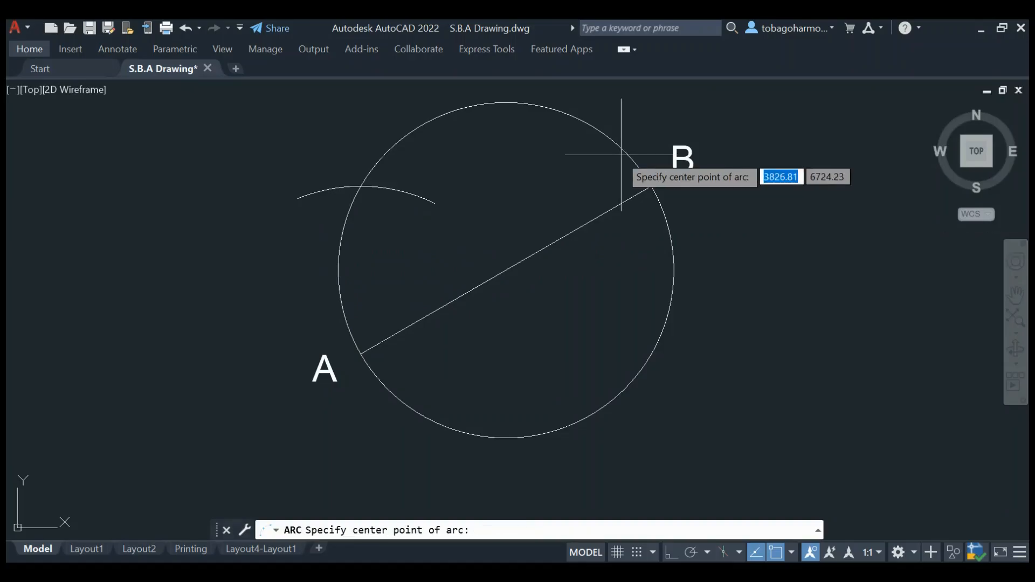
left_click(651, 187)
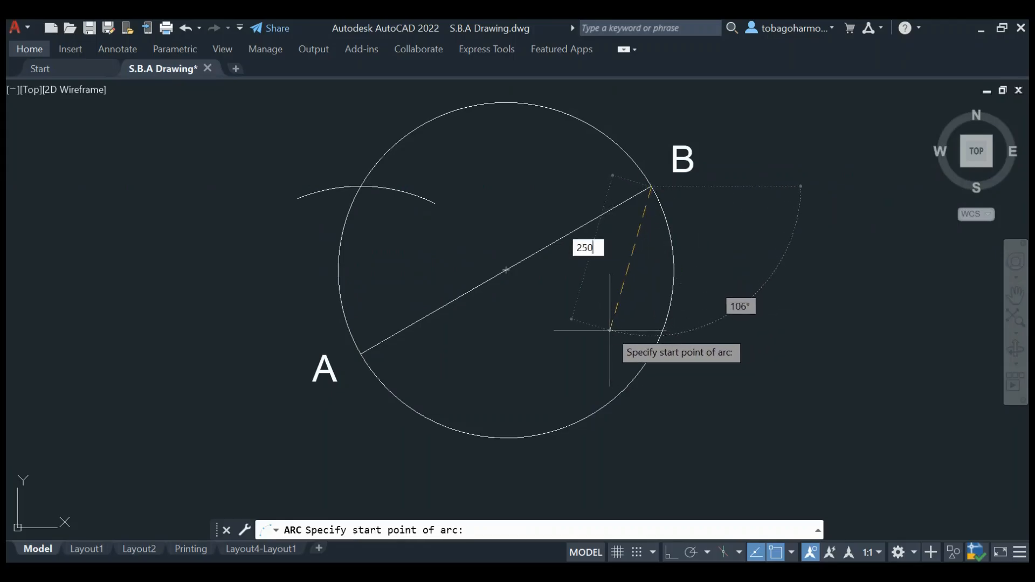
key("Return")
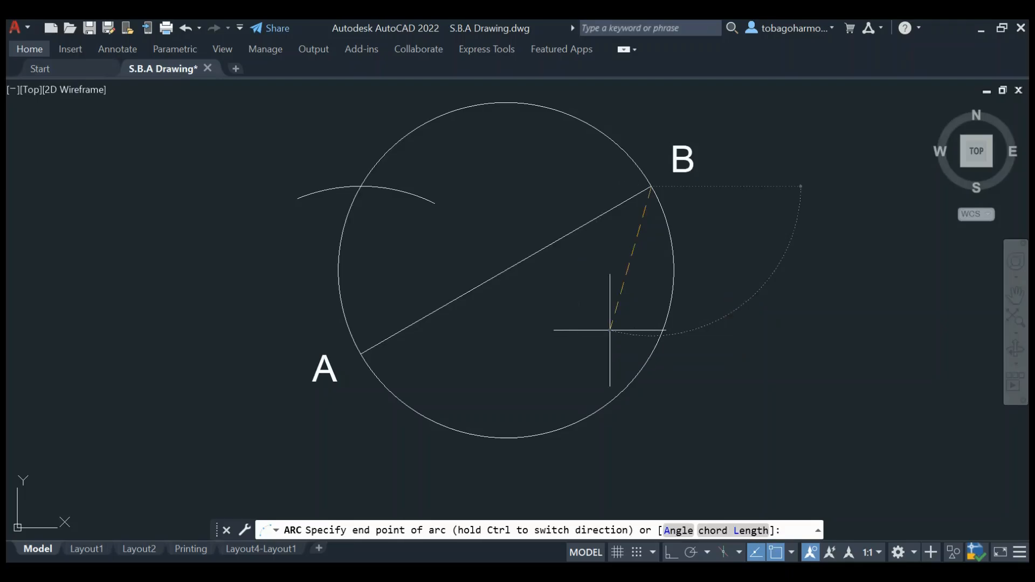
left_click(697, 300)
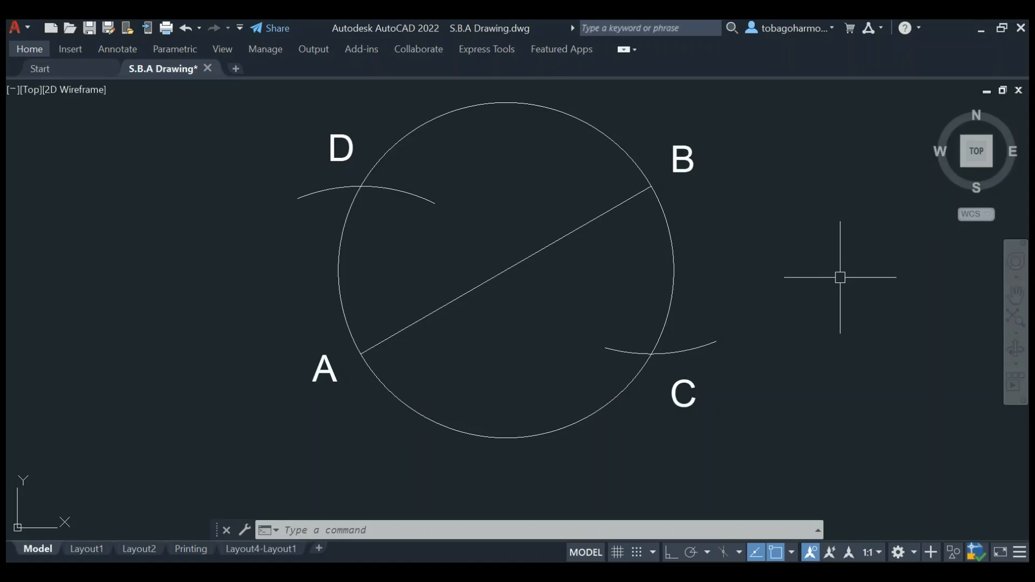
Draw the rectangle with lines from A through C, B and D, closing back at A
type("line")
key("Return")
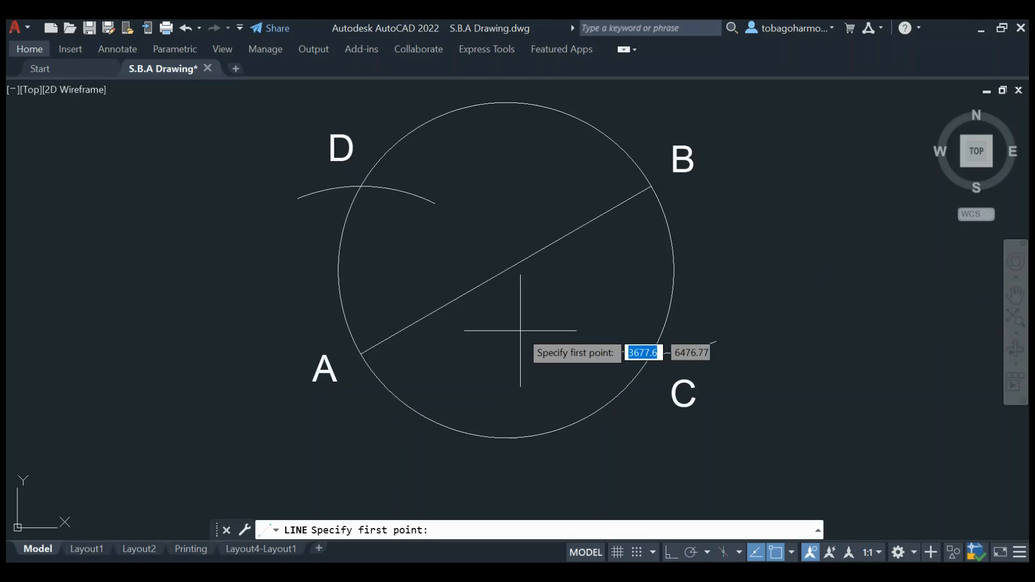
left_click(361, 354)
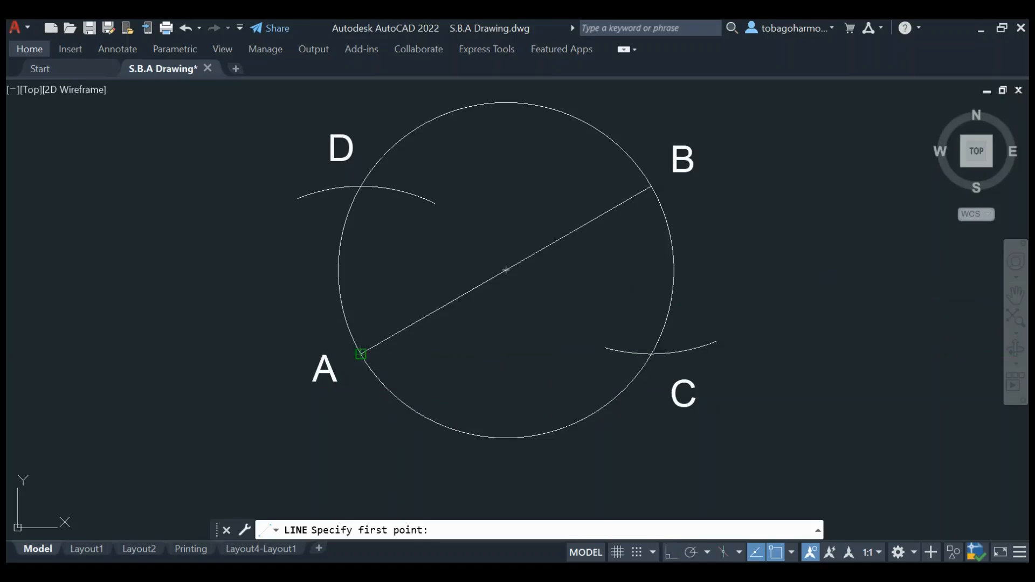
left_click(652, 354)
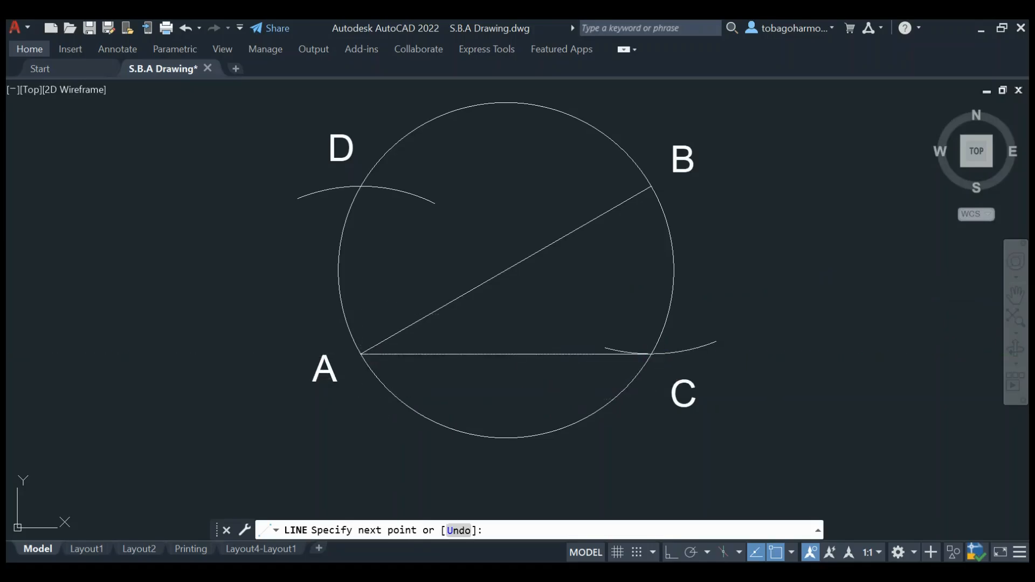
left_click(651, 187)
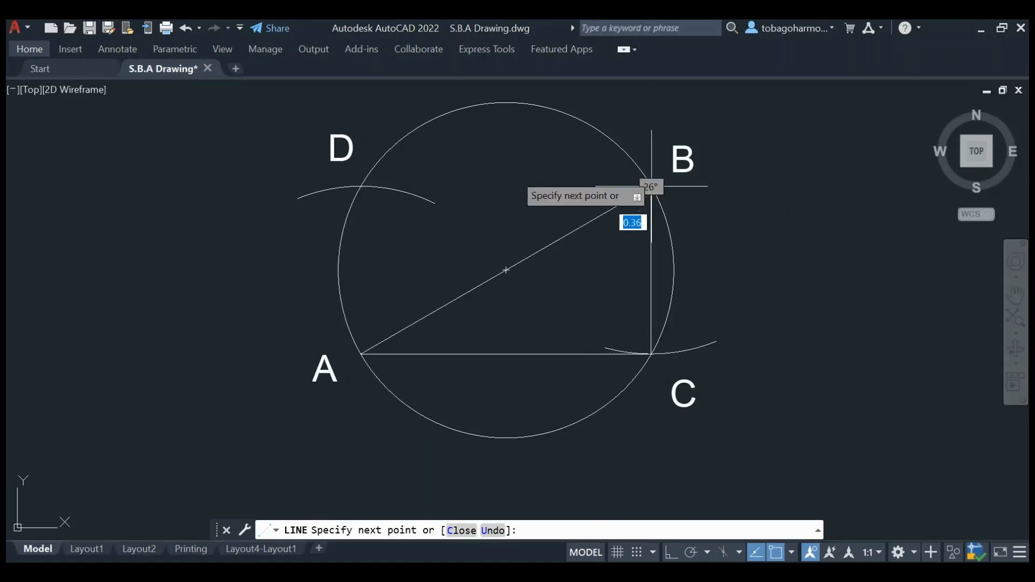
left_click(361, 186)
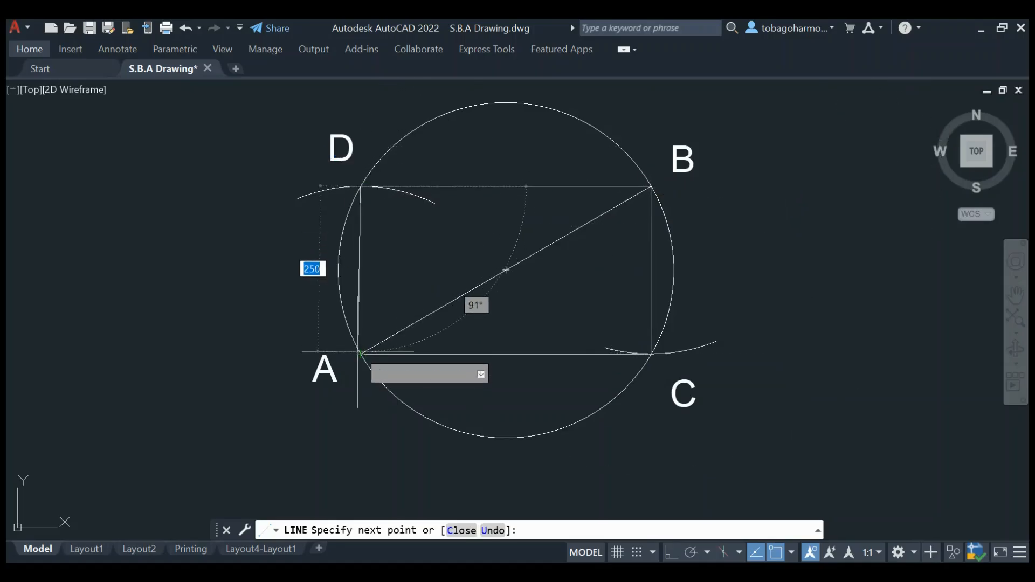
left_click(360, 354)
key("Return")
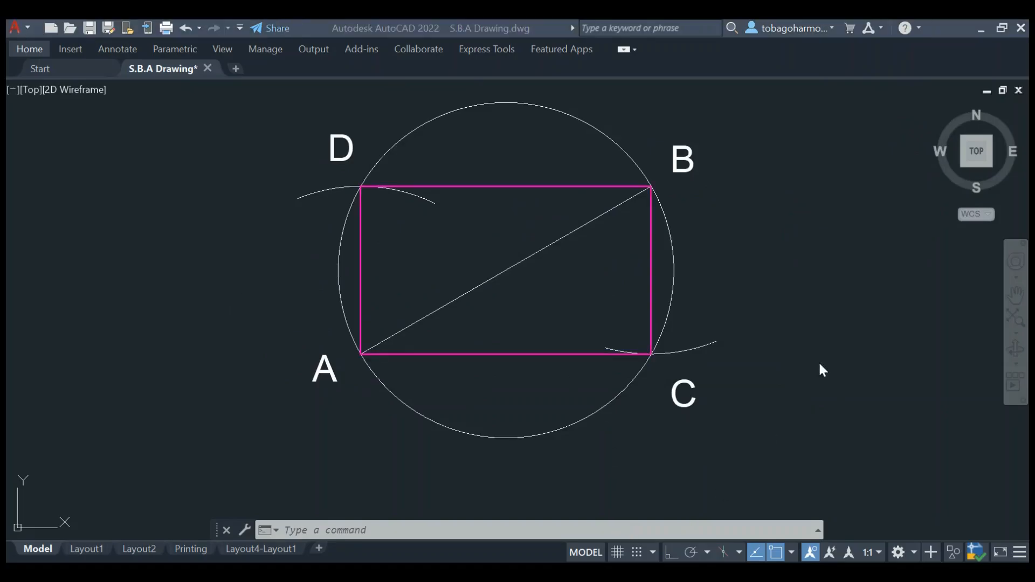
left_click(886, 282)
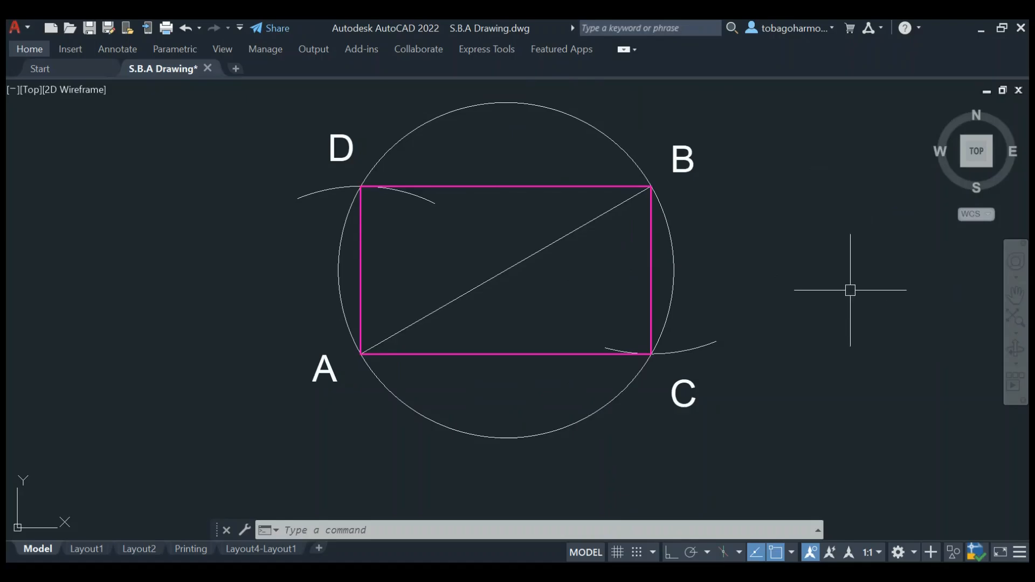
Add an angular dimension between sides AD and AC at corner A, placed inside the rectangle
key("Return")
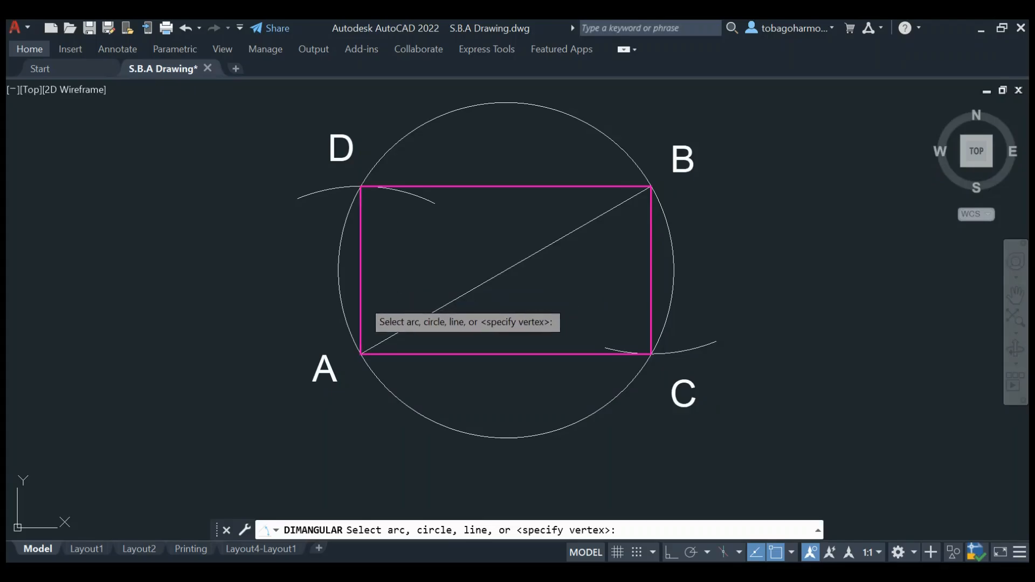
left_click(361, 299)
left_click(432, 354)
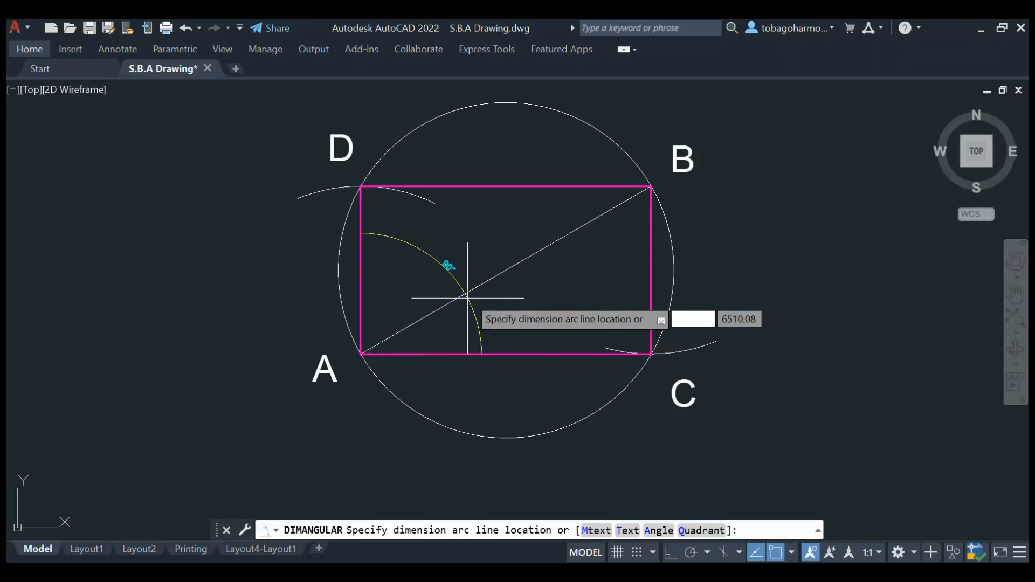
left_click(423, 276)
scroll(432, 278, "up", 4)
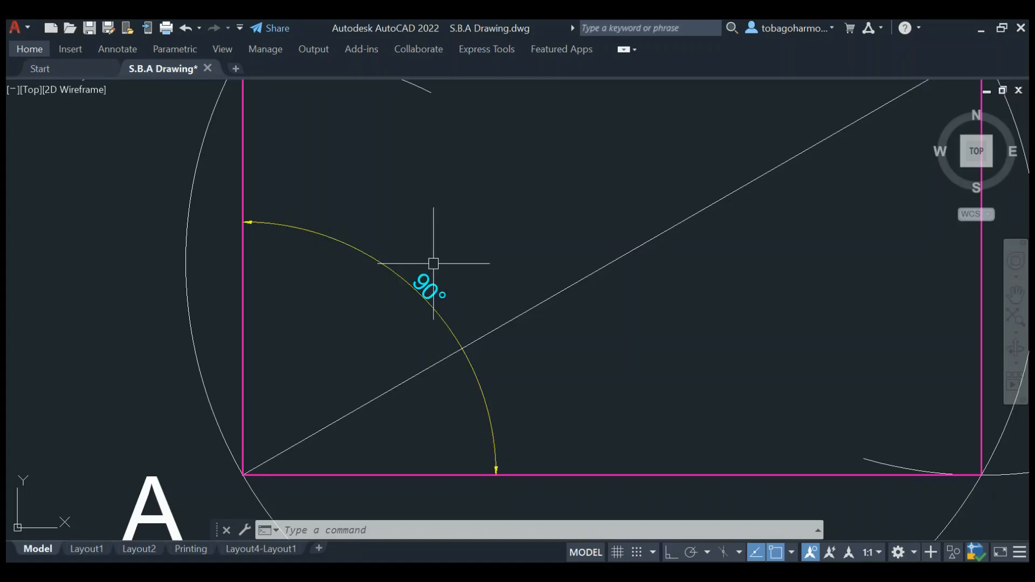
scroll(336, 344, "down", 2)
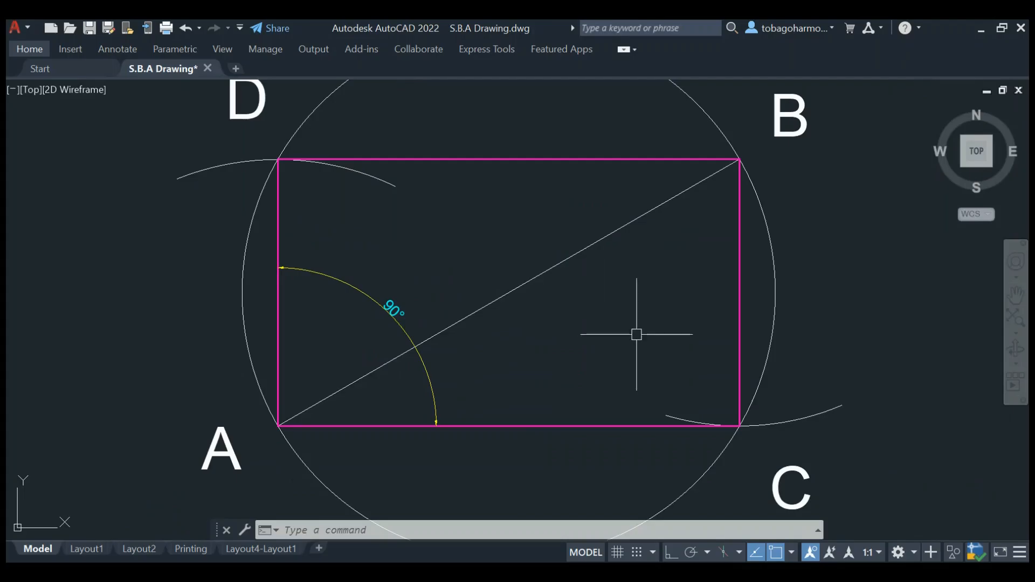
Add an angular dimension between sides DB and BC at corner B, placed inside the rectangle
key("Return")
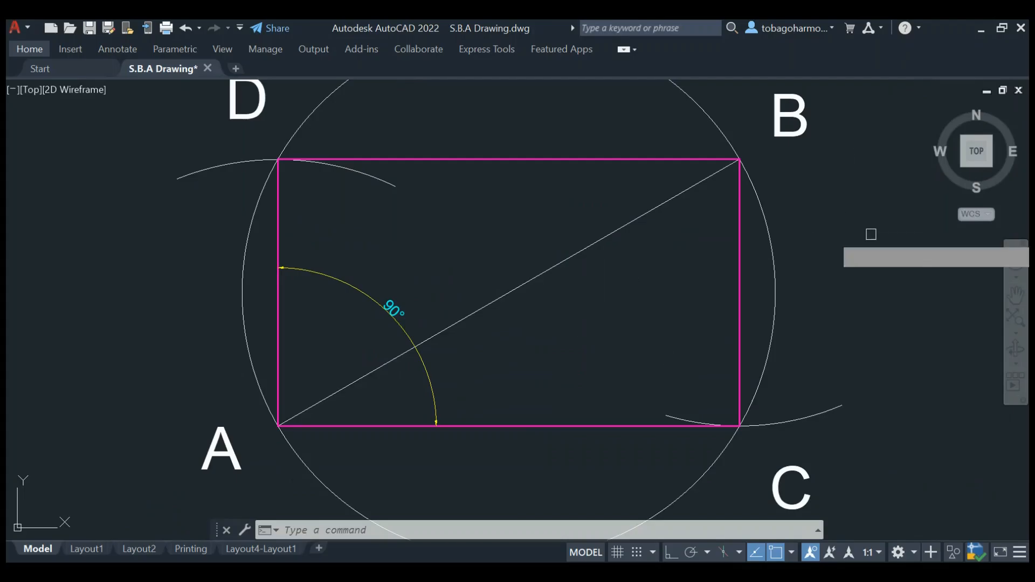
left_click(676, 159)
left_click(739, 205)
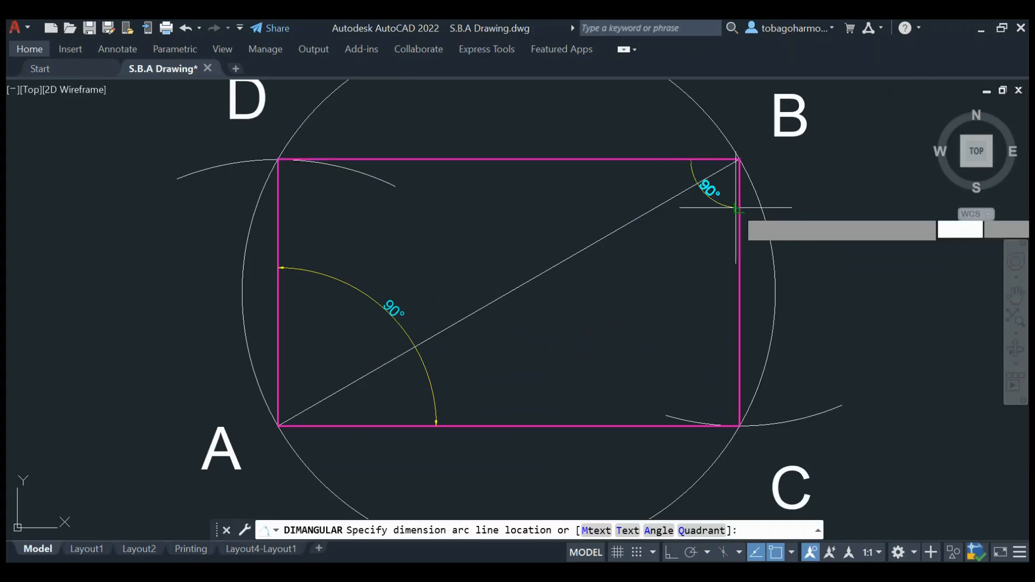
left_click(633, 257)
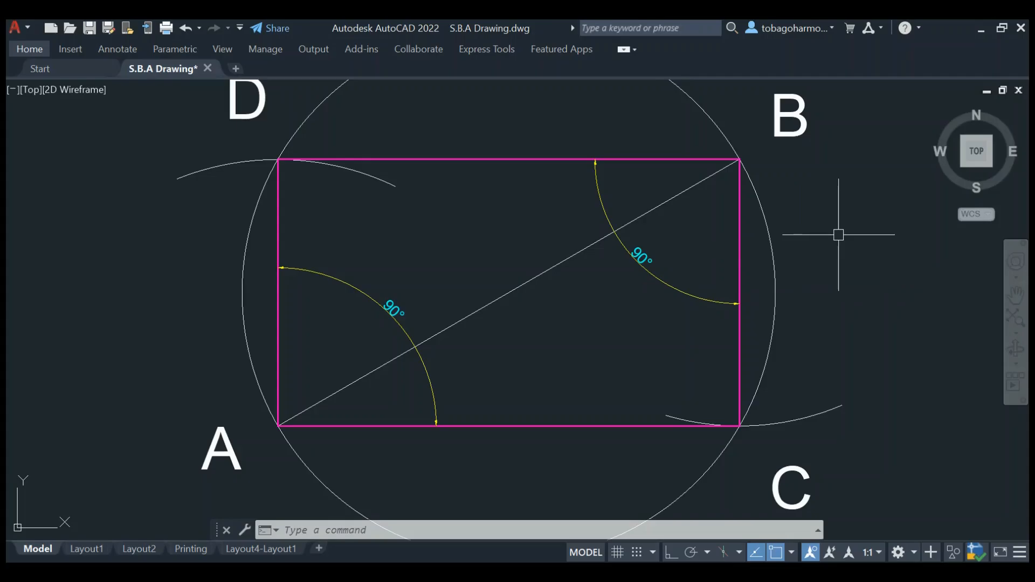
scroll(841, 235, "down", 2)
middle_click_drag(858, 236, 788, 259)
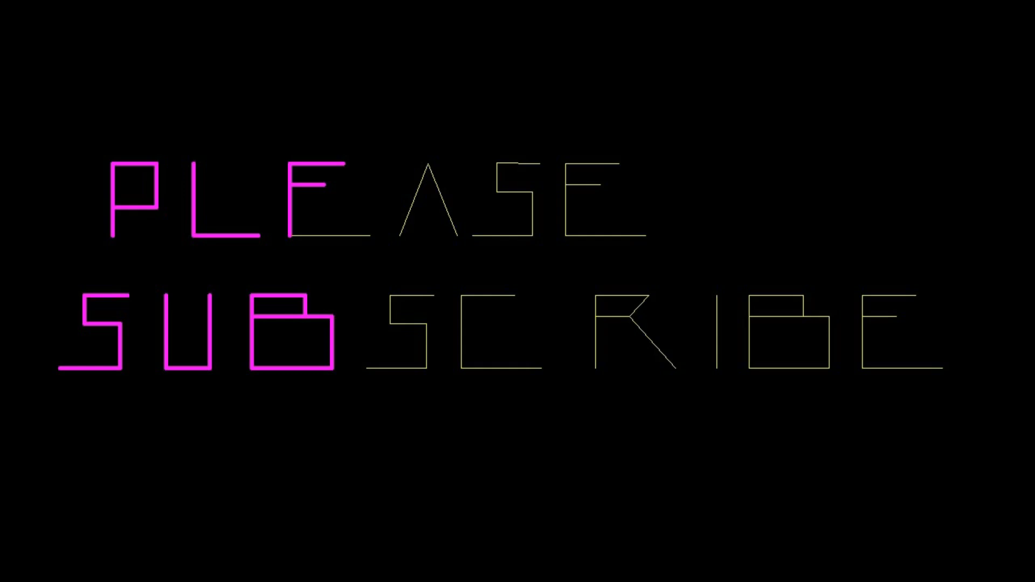
Select all the line lettering that spells PLEASE SUBSCRIBE
left_click(28, 76)
left_click(791, 351)
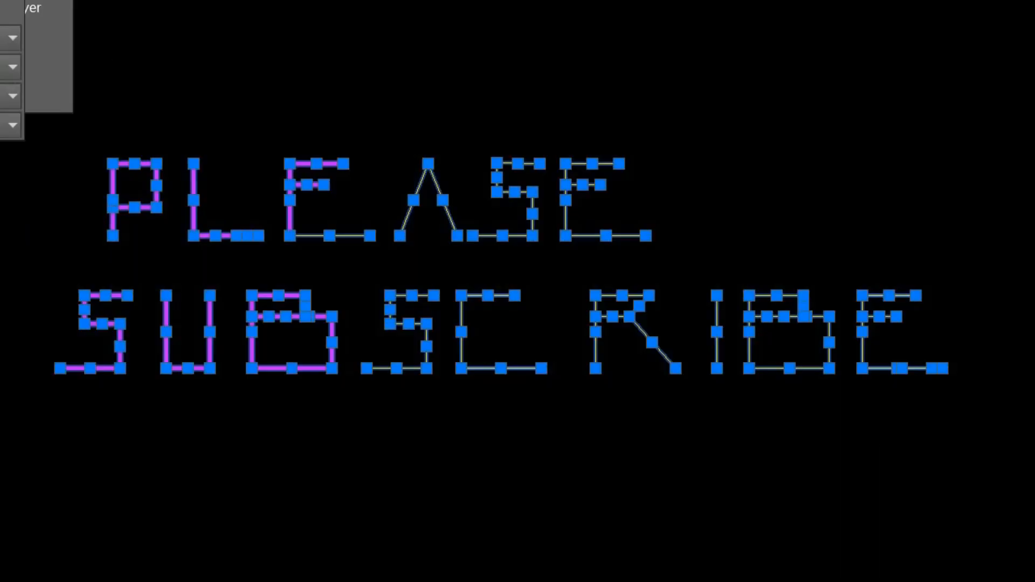